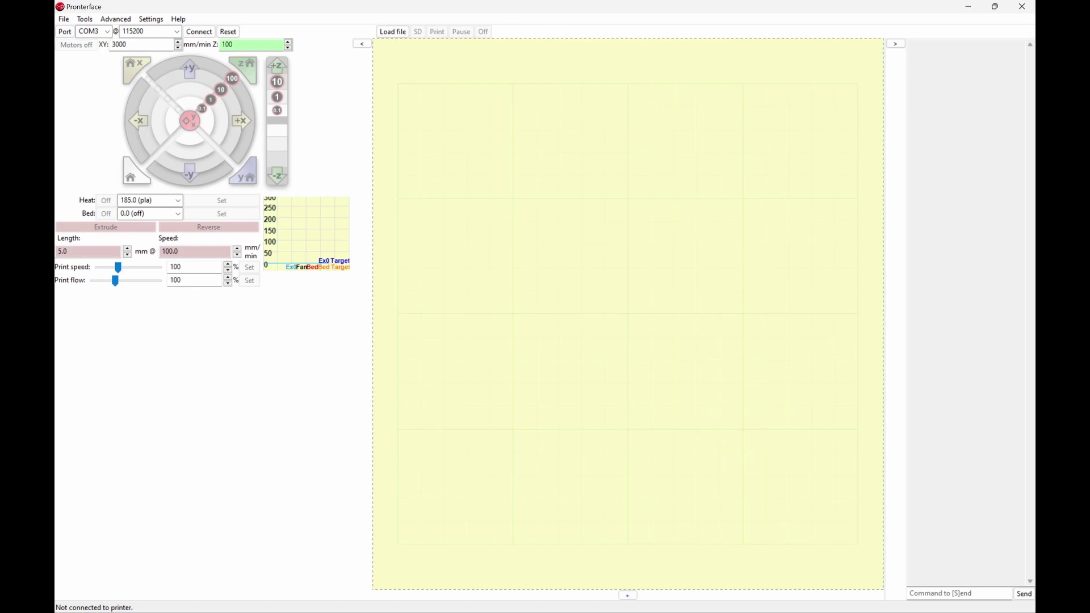
Connect to the printer on COM3 at 115200 baud
left_click(203, 33)
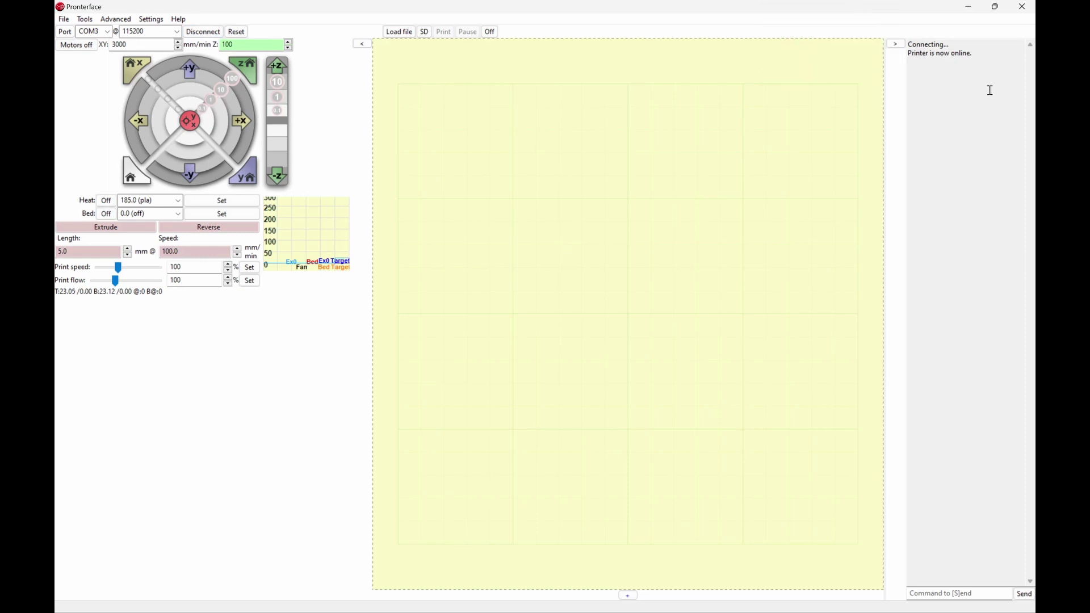
Send M503 to list settings, showing current hot end PID P28.72 I2.62 D78.81
left_click(941, 592)
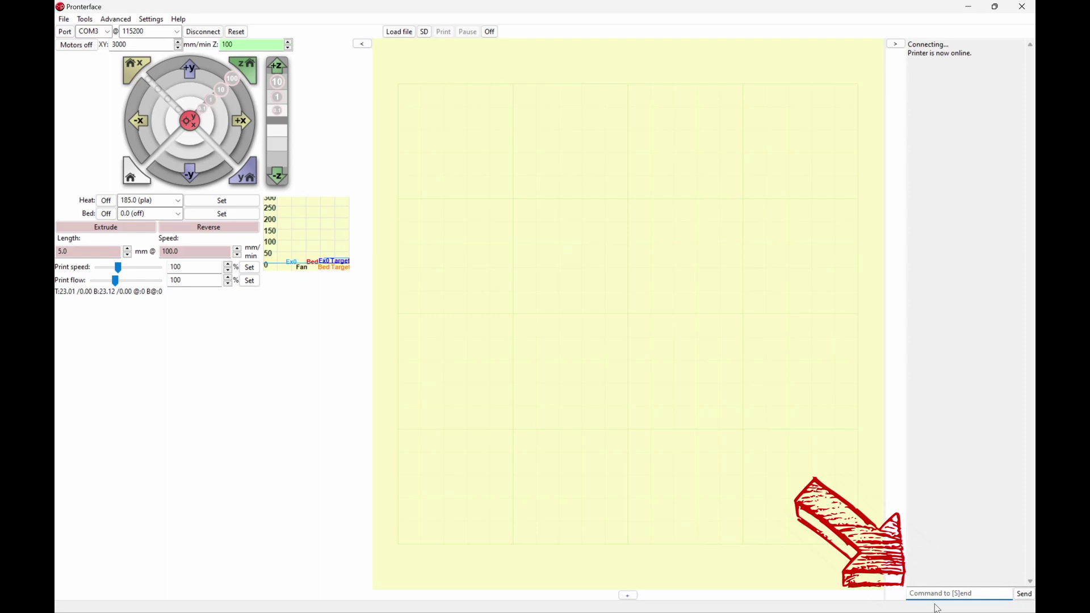
type("M5")
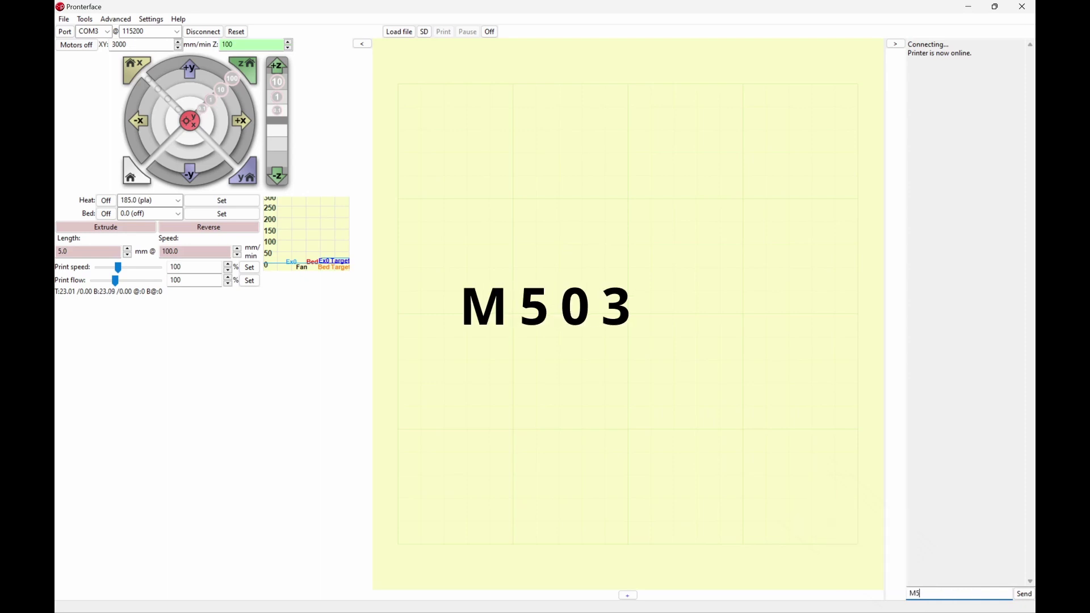
type("03")
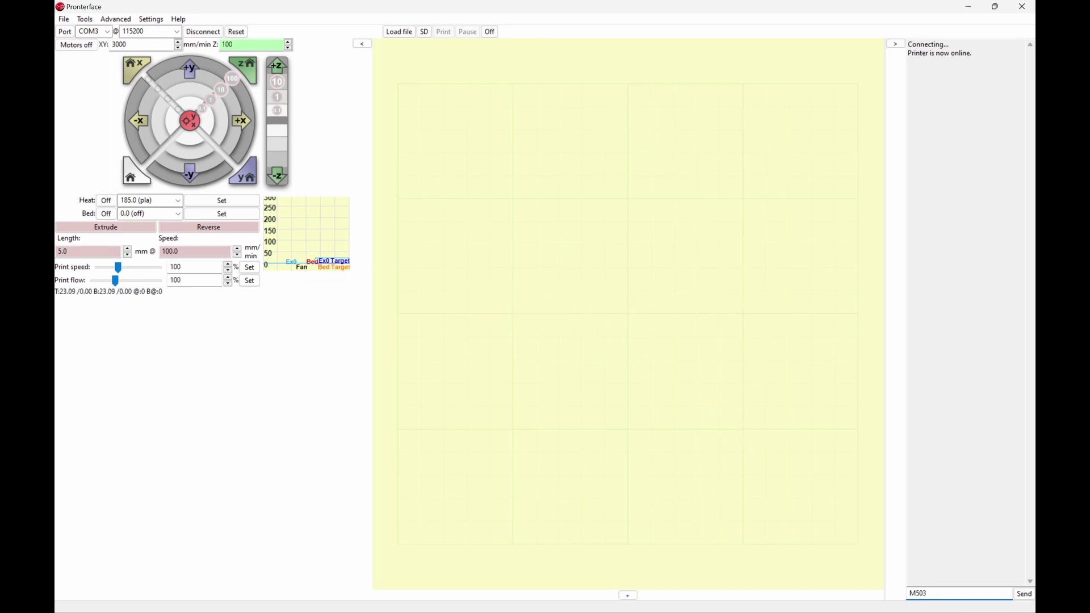
left_click(1029, 600)
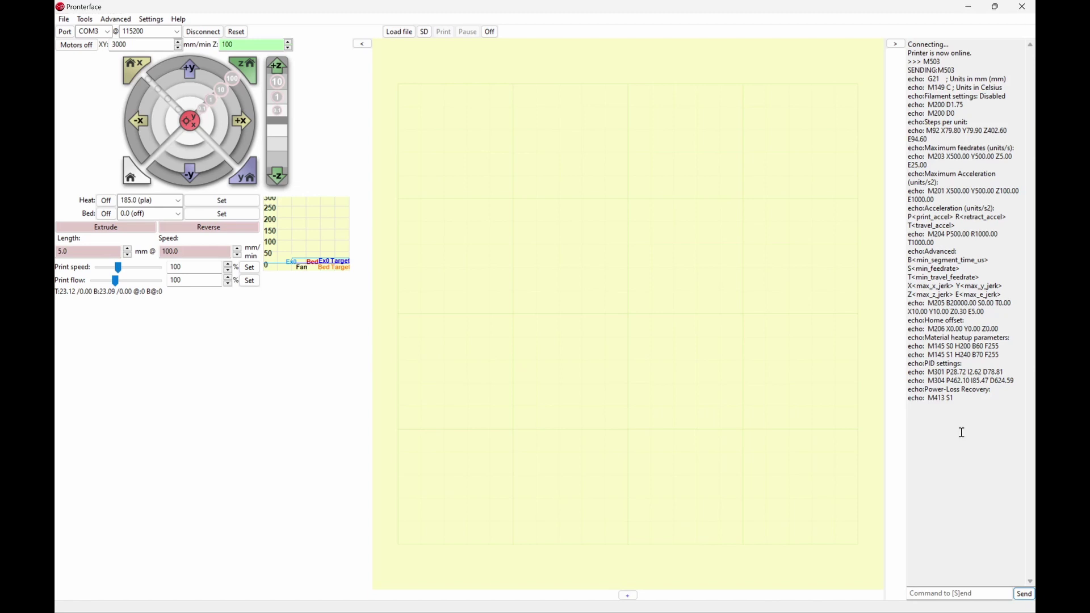
Turn the part cooling fan on with M106
left_click(948, 597)
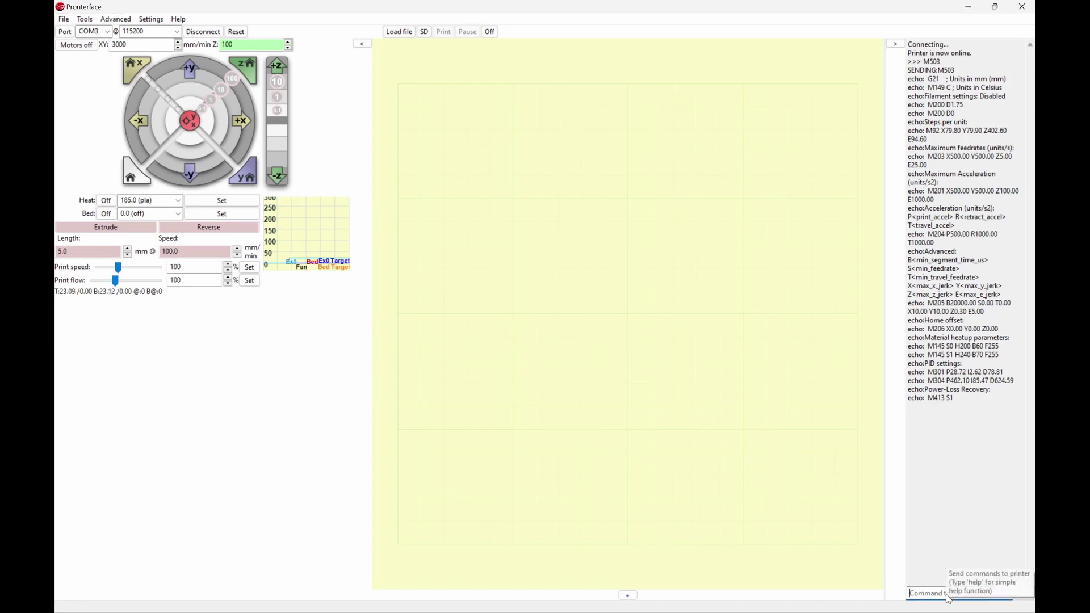
type("M106")
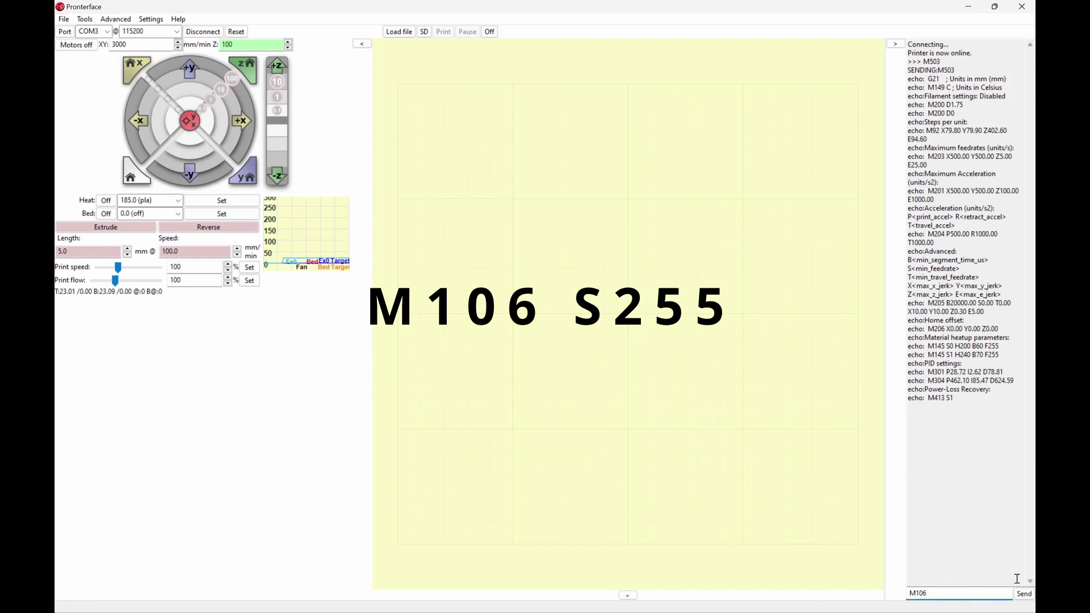
left_click(1023, 594)
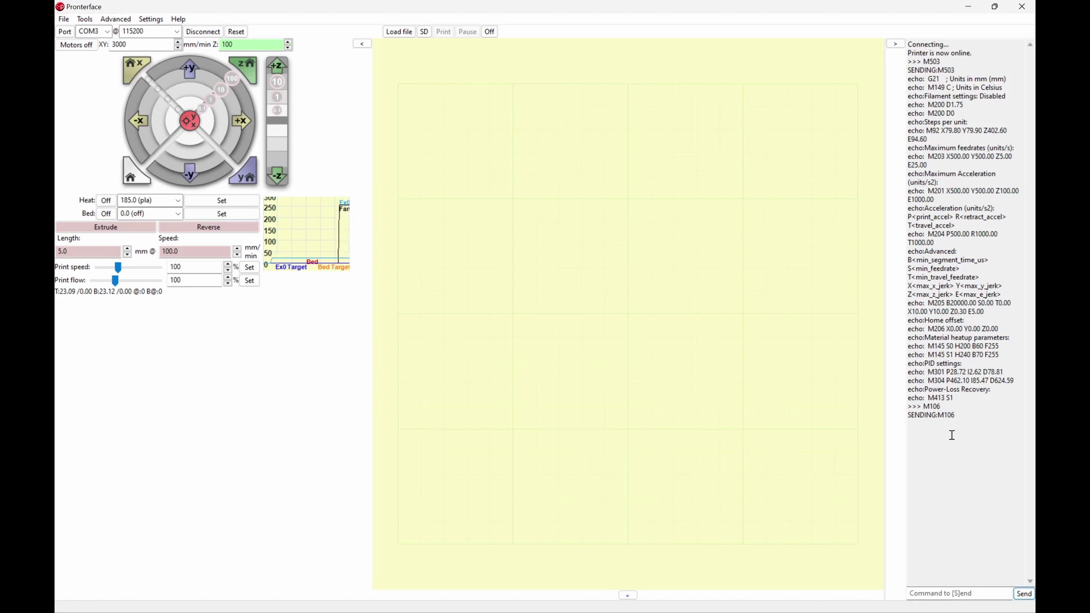
left_click(944, 593)
Run the hot end autotune command M303 E0 S200 C5
type("M")
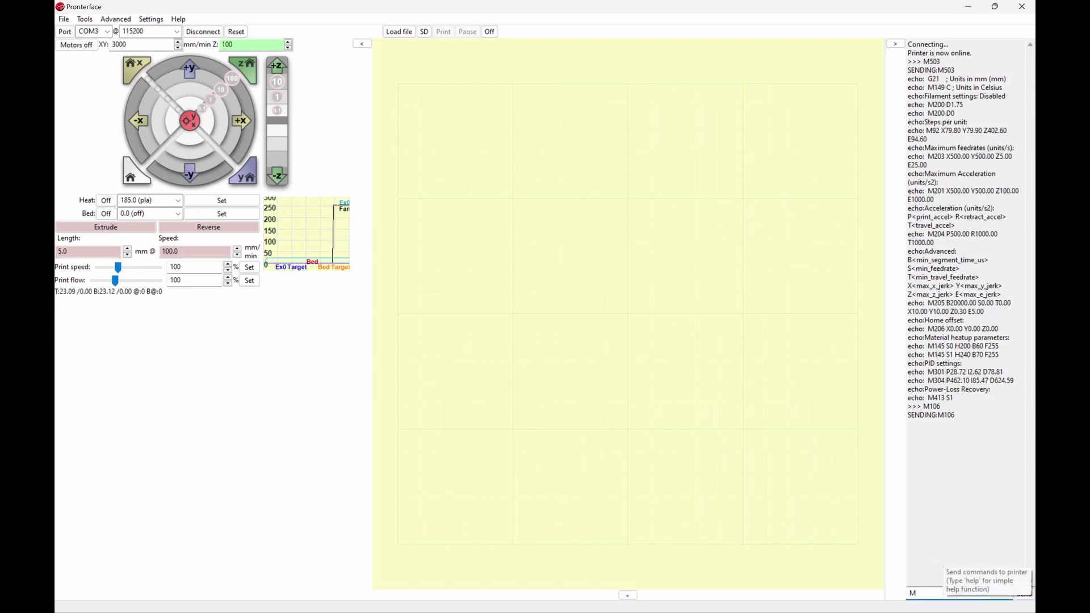
type("30")
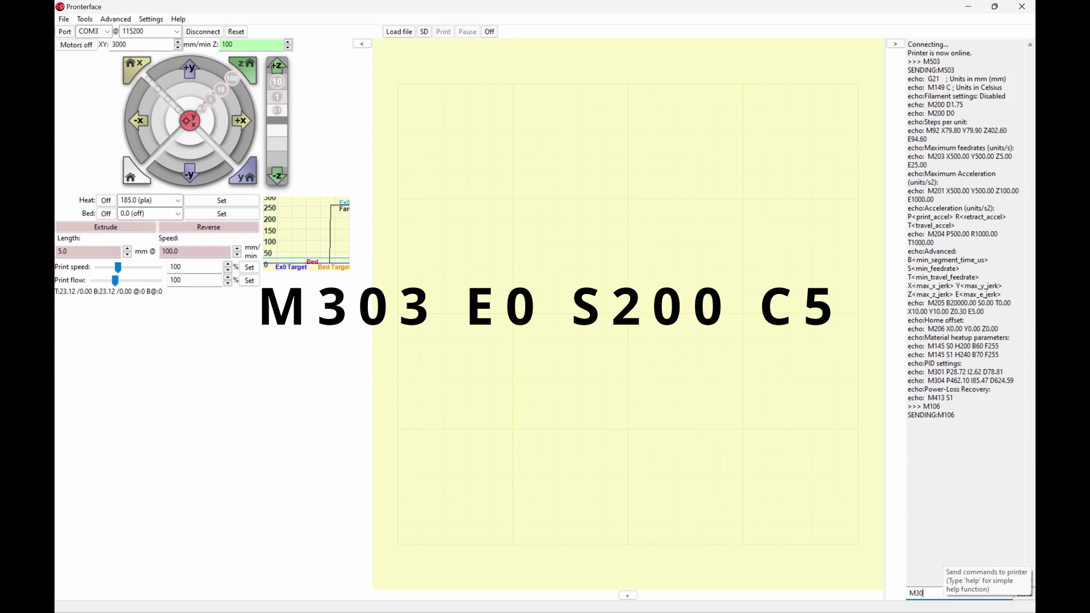
type("3")
key("BackSpace")
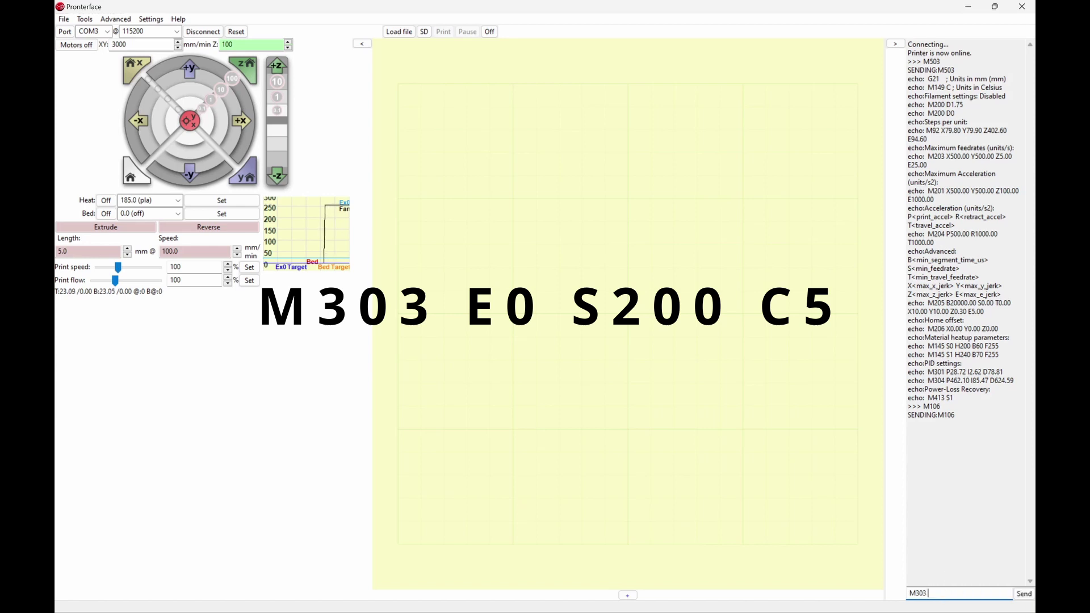
type("E0 S20")
type("0 C5")
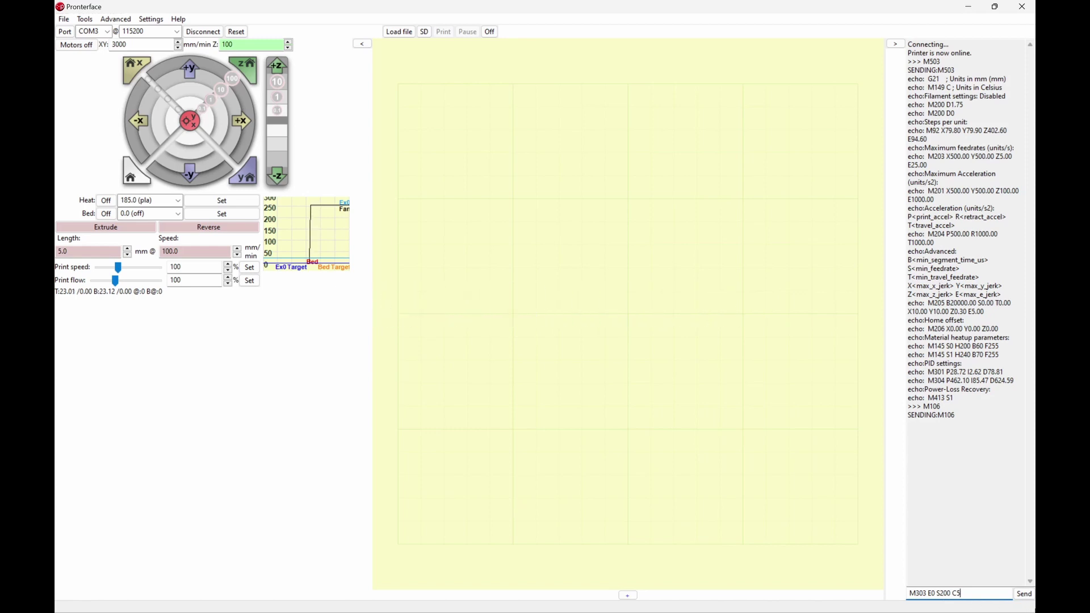
key("Return")
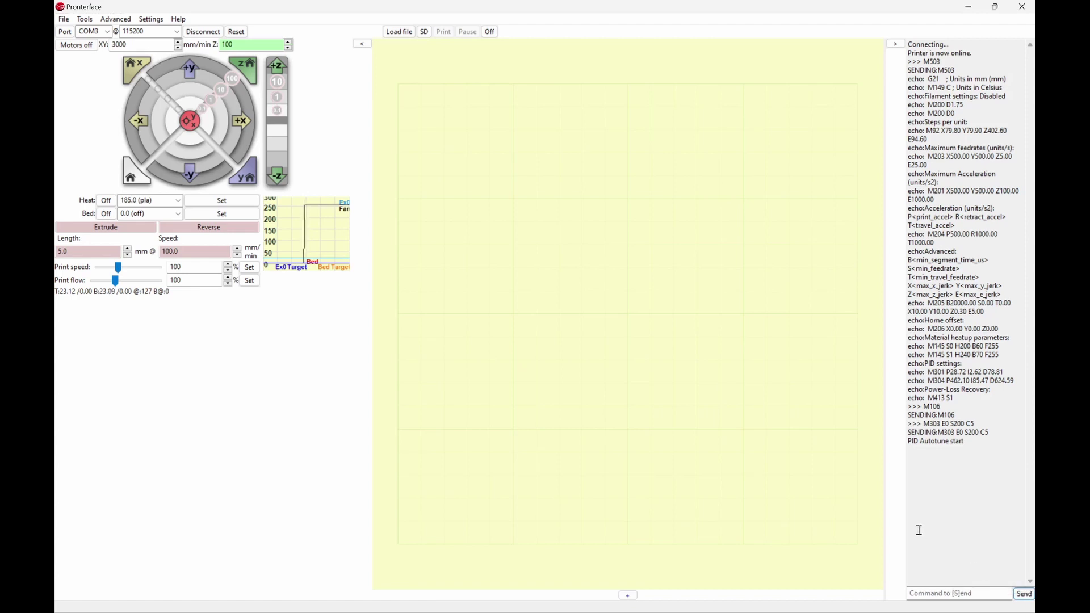
left_click(800, 498)
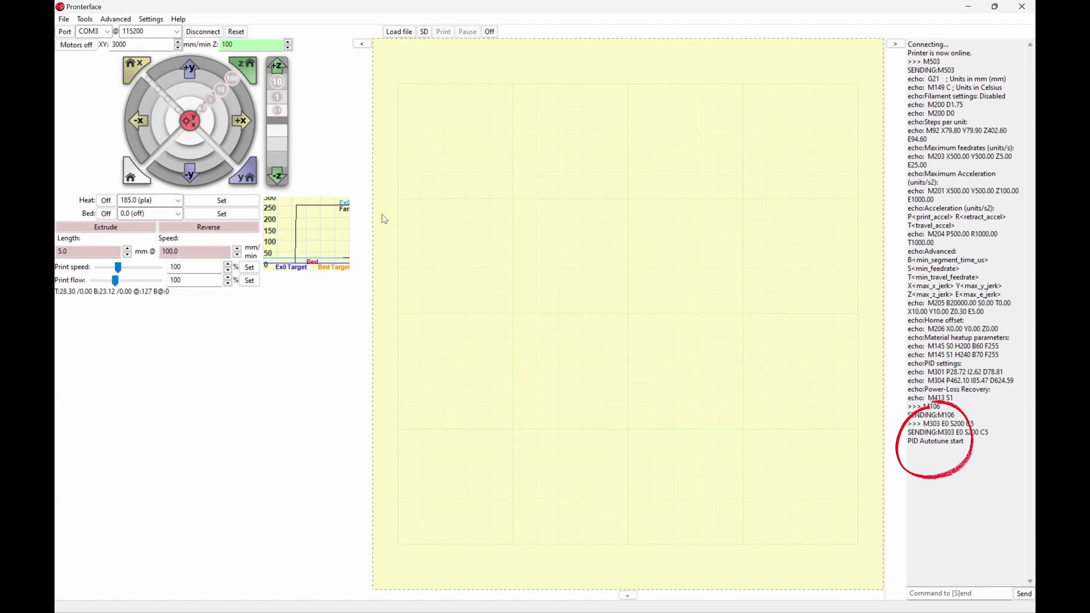
Enlarge the temperature graph and wait for results Kp 22.91, Ki 1.64, Kd 79.86
left_click(304, 250)
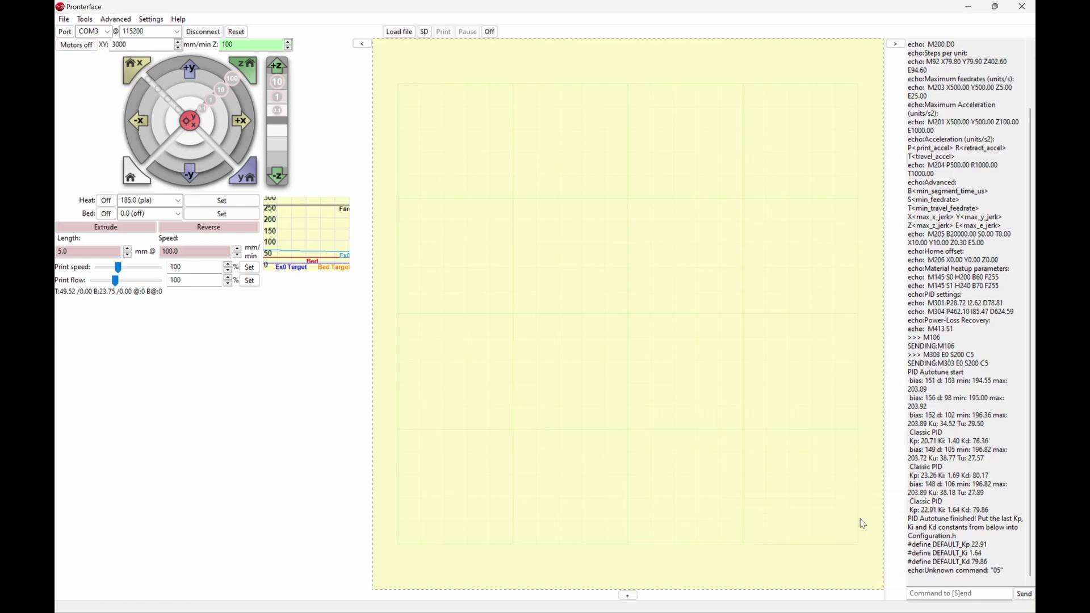
Send M301 P22.91 I1.64 D79.86 to set the hot end PID values
left_click(933, 593)
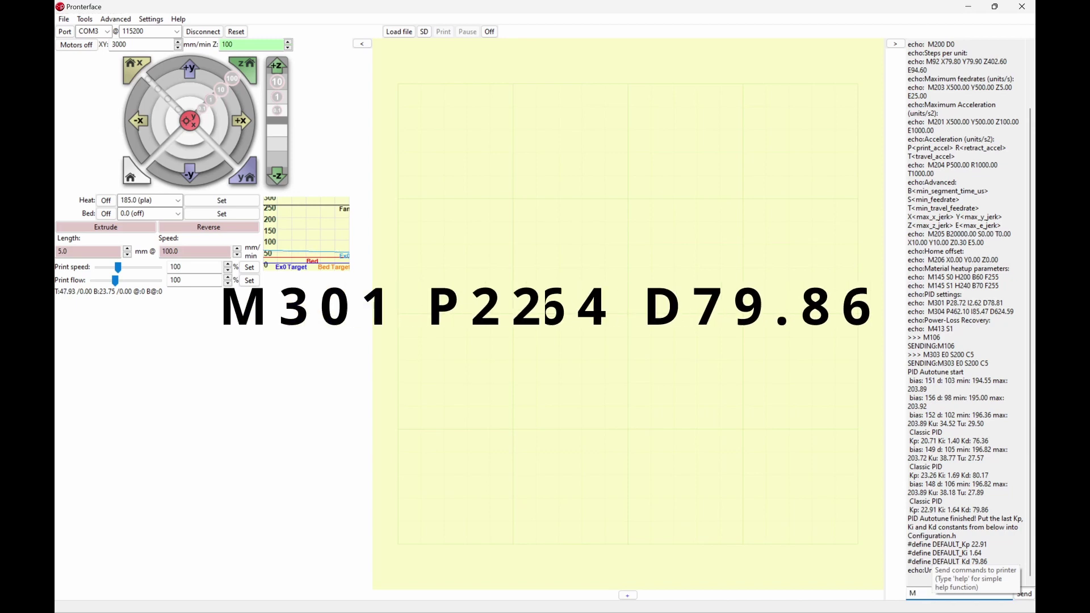
type("M301")
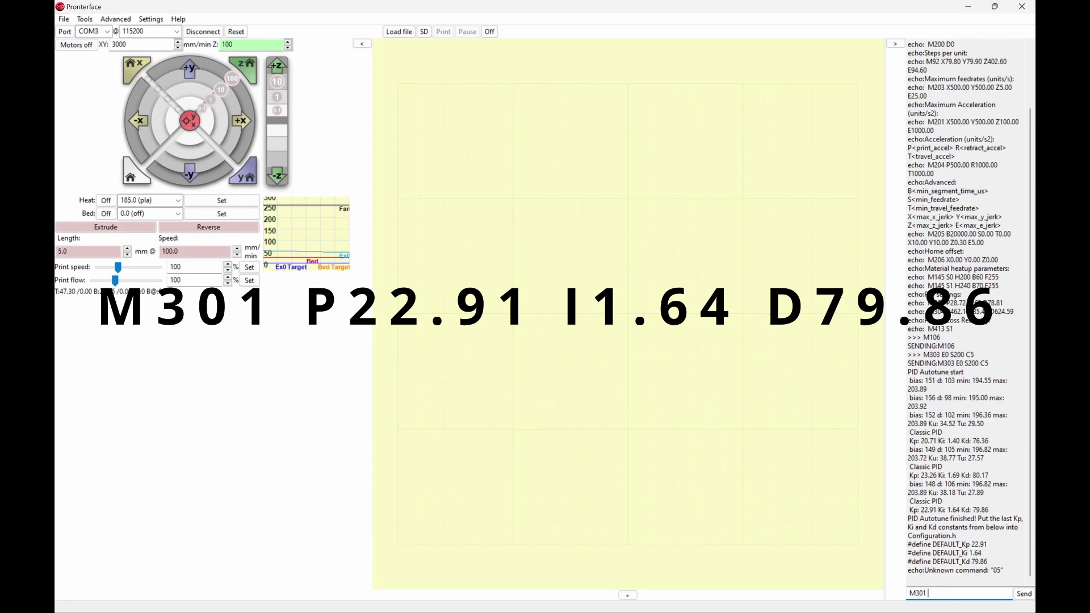
type(" P22.91 I1.64 D79")
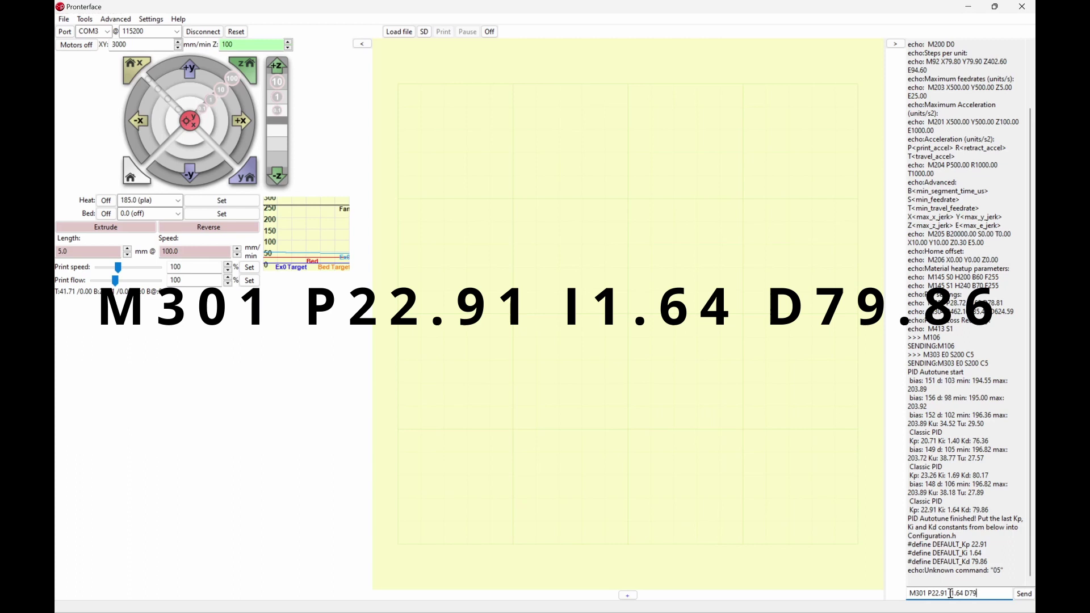
type(".86")
left_click(1025, 595)
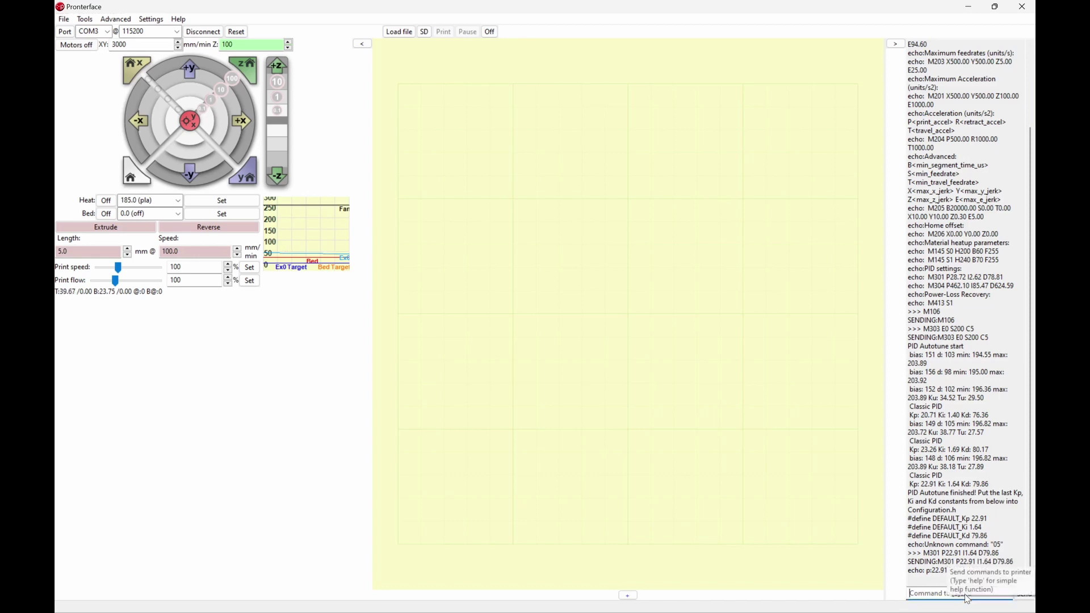
Store the new PID values in the printer's memory with M500
type("M500")
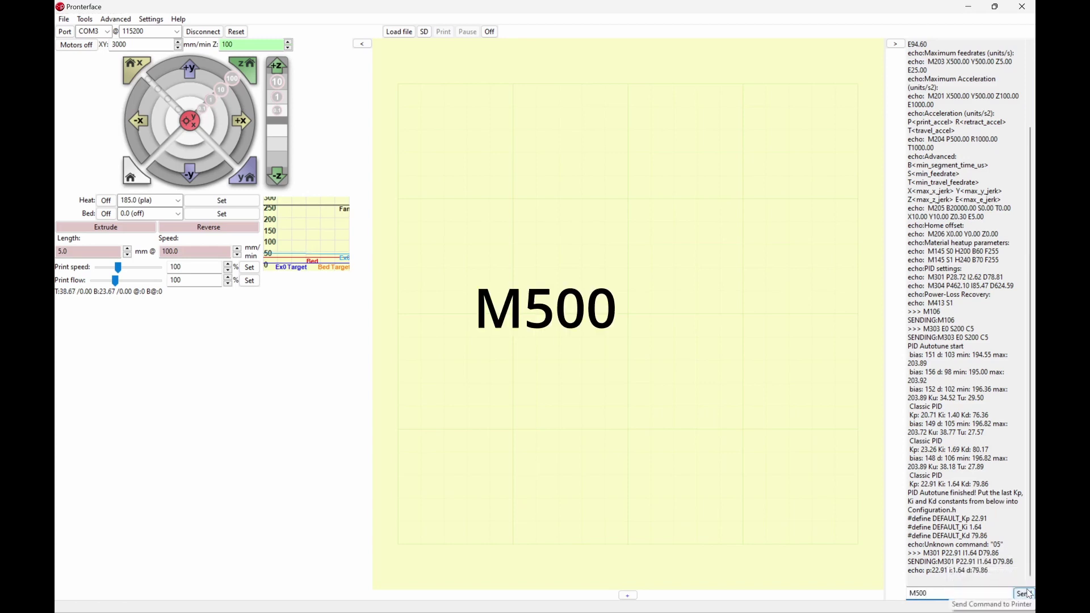
left_click(1029, 594)
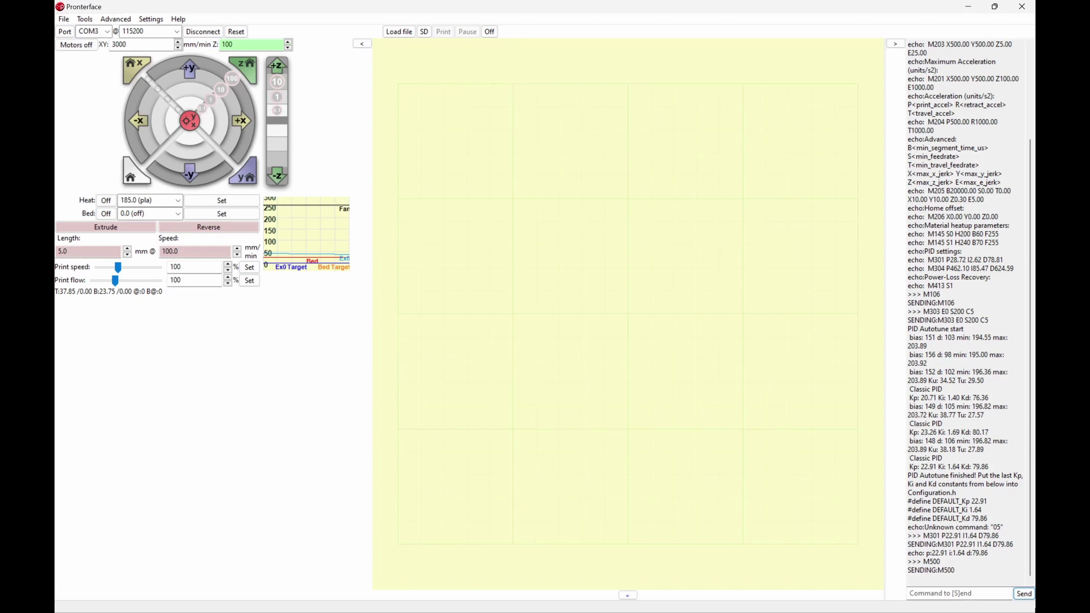
Send M503 and check that the M301 line reads P22.91 I1.64 D79.86
mouse_move(769, 602)
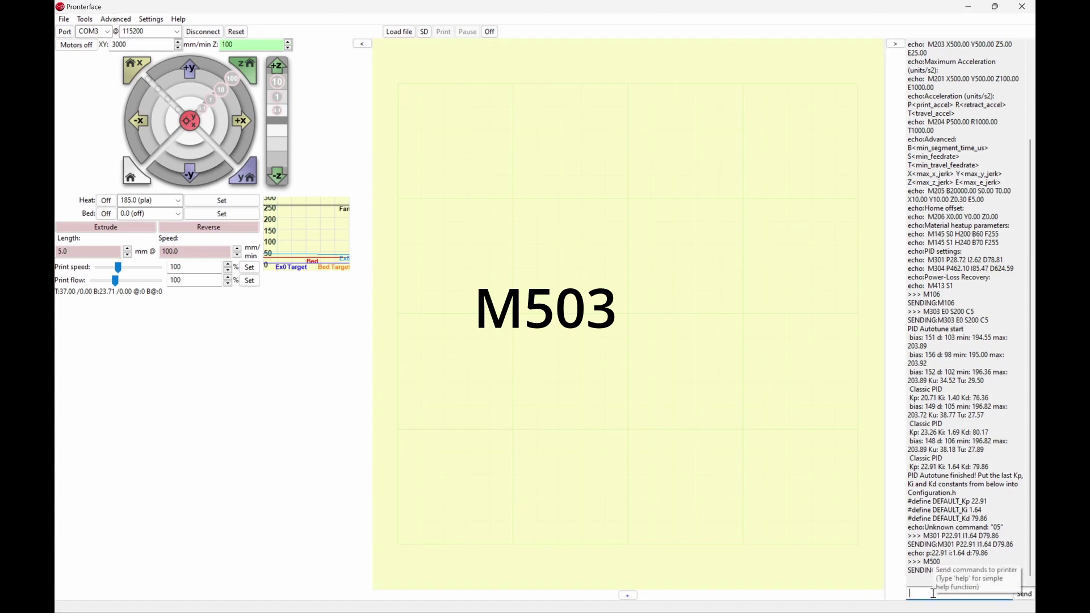
left_click(935, 594)
type("M")
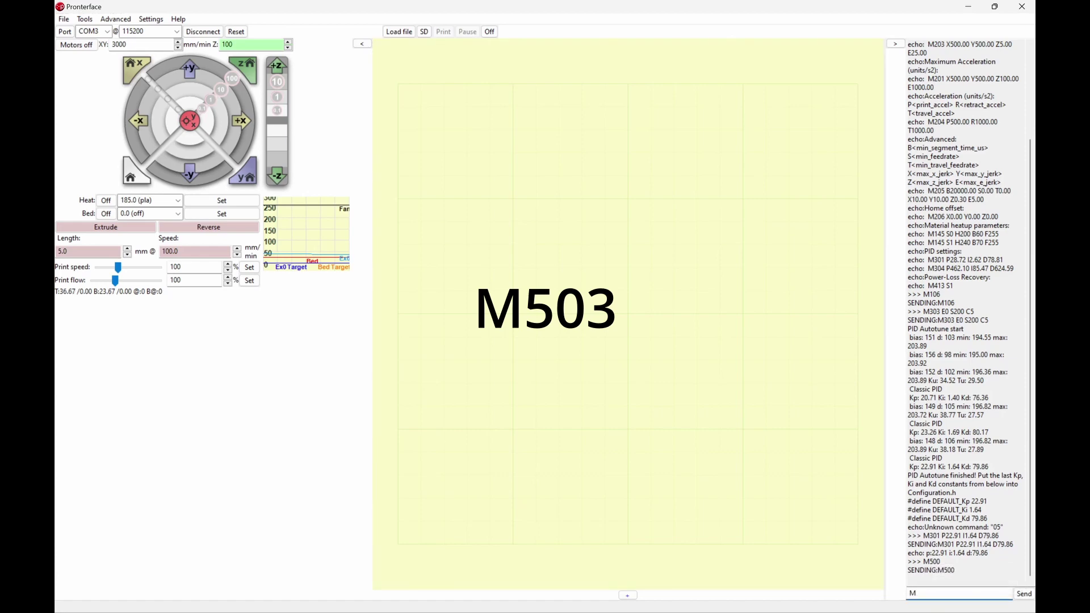
type("503")
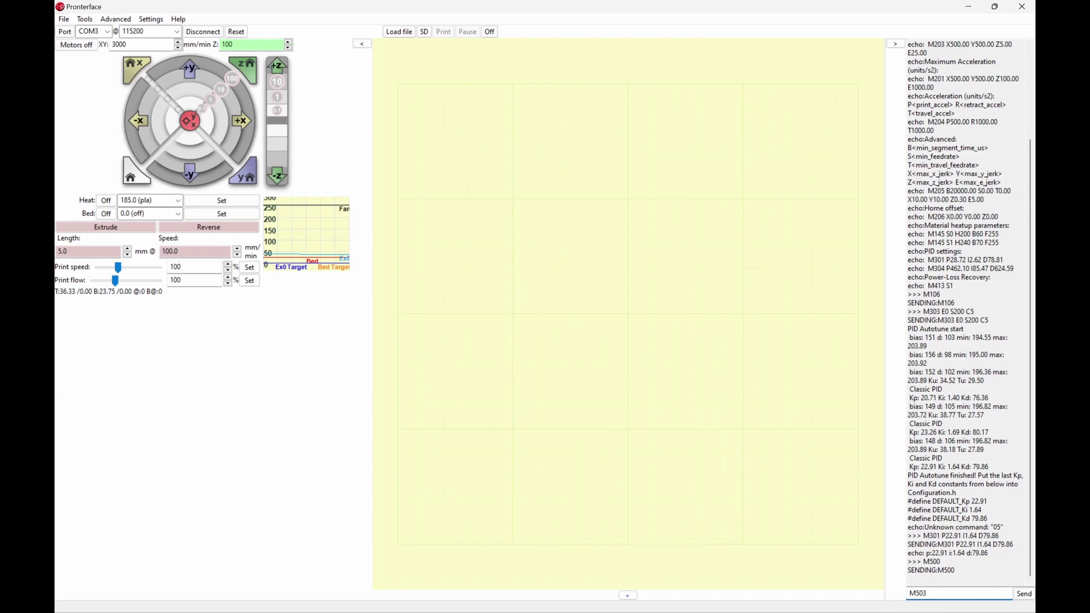
key("Return")
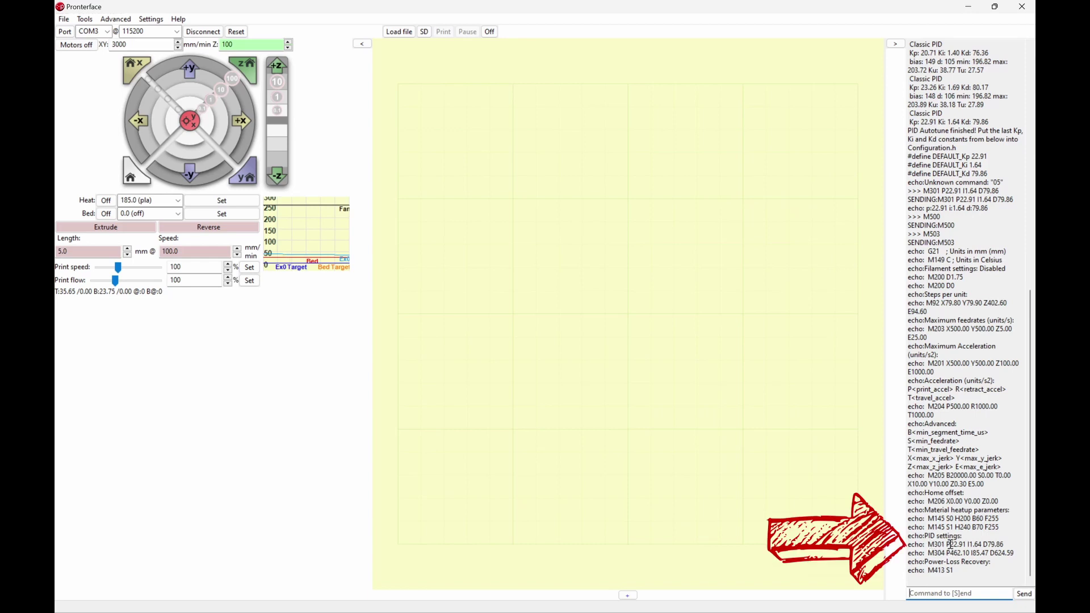
mouse_move(998, 610)
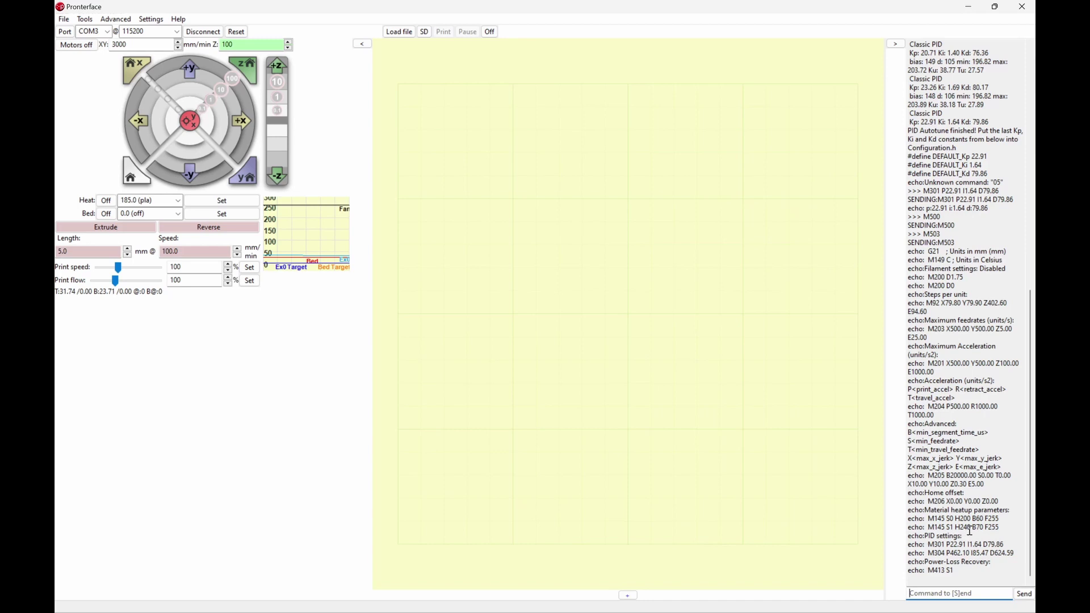
Send the bed autotune command M303 E-1 S60 C8
type("M30")
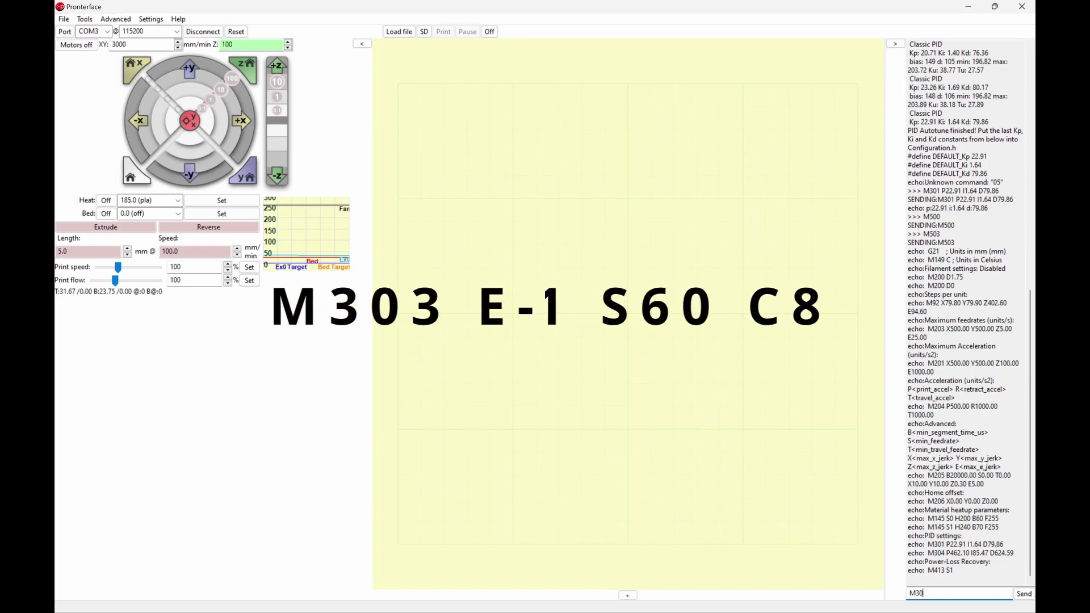
type("3")
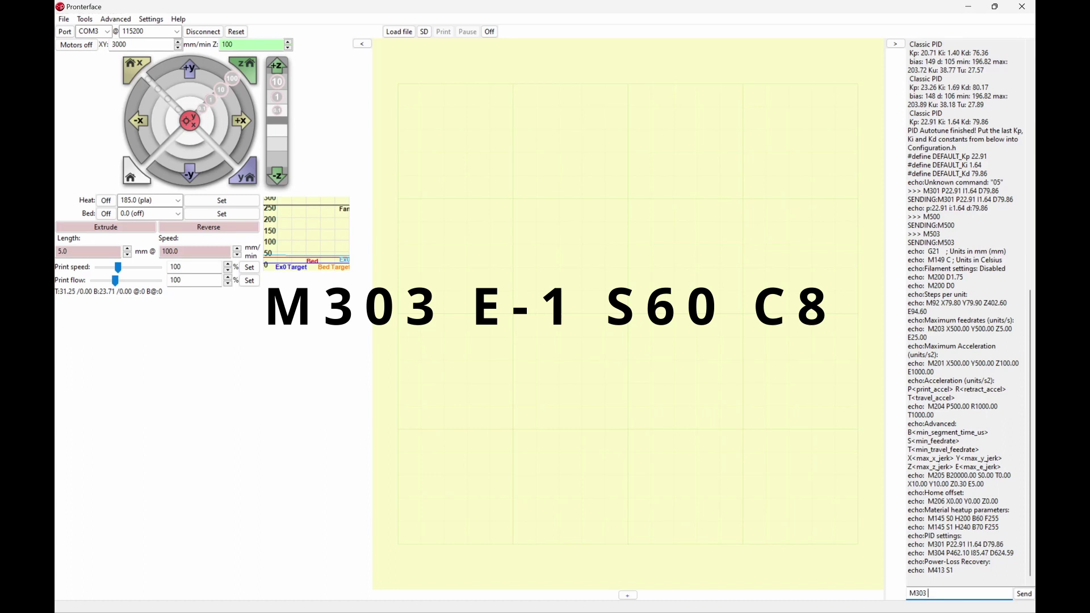
type(" E-1 S60 C8")
left_click(1027, 593)
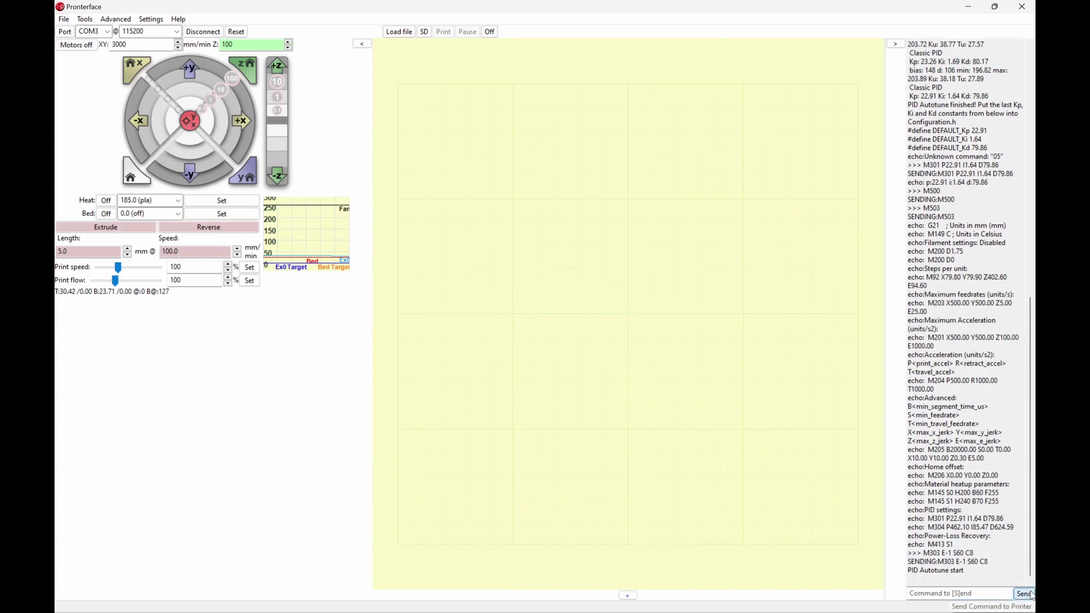
Enlarge the temperature graph and wait for bed results Kp 168.97, Ki 30.55, Kd 623.06
double_click(323, 246)
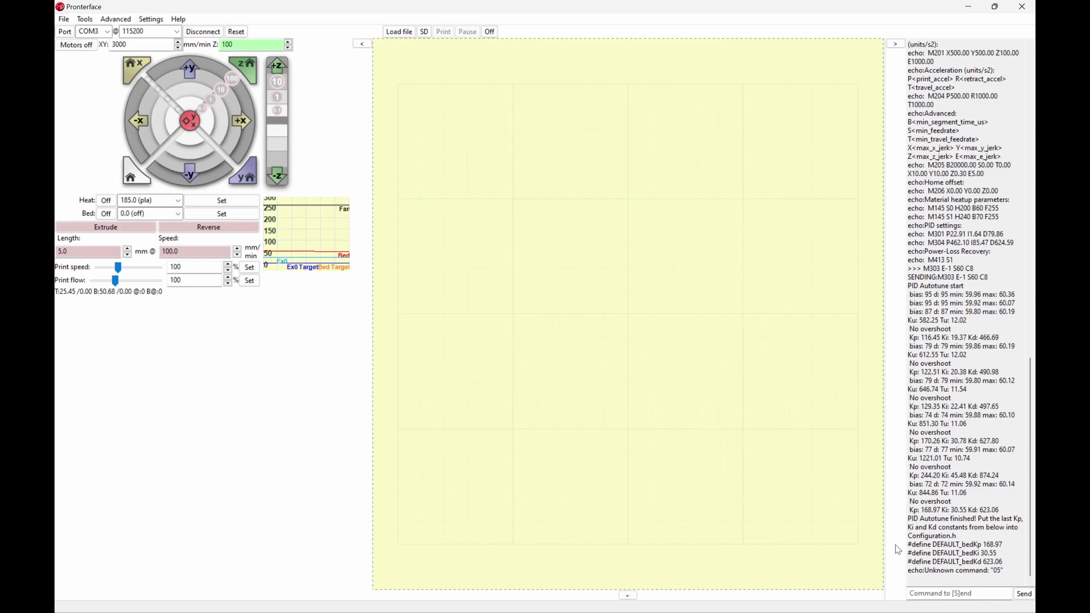
Send M304 P168.97 I30.55 D623.06 to set the bed PID values
left_click(931, 594)
type("M")
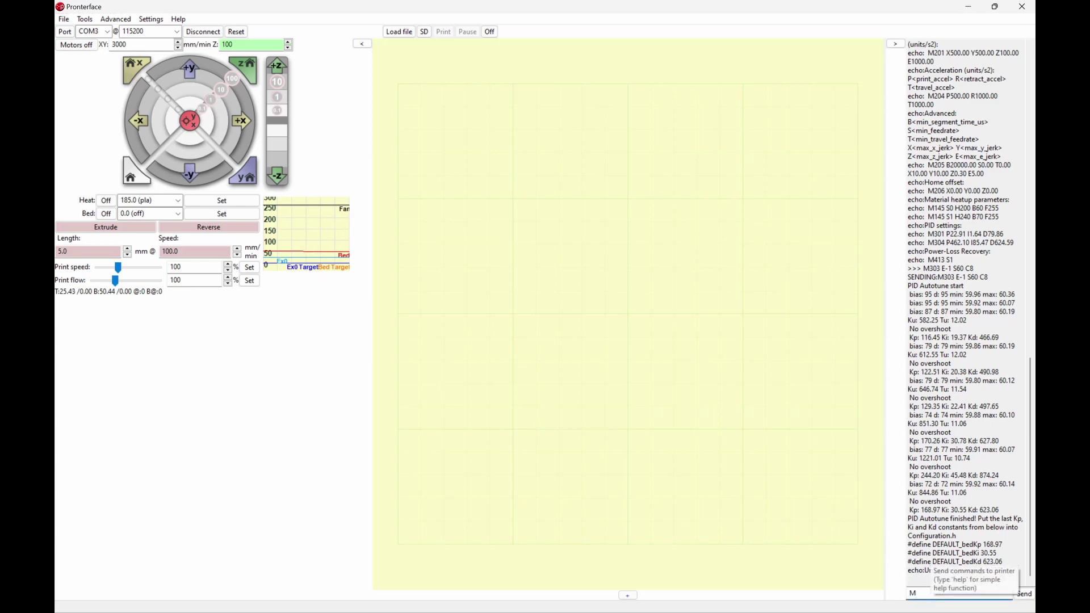
type("304")
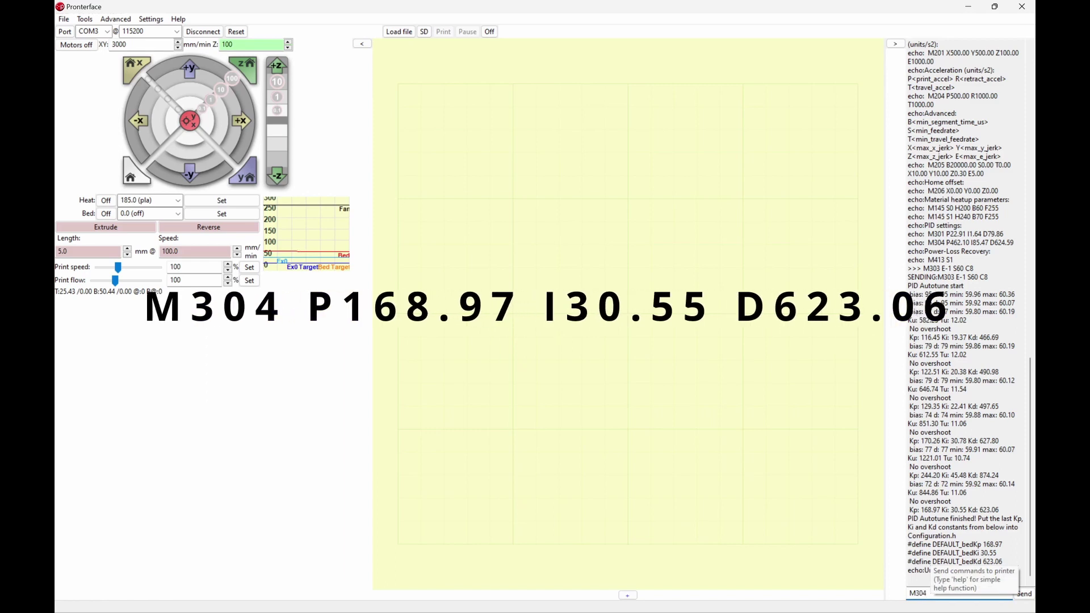
type(" P")
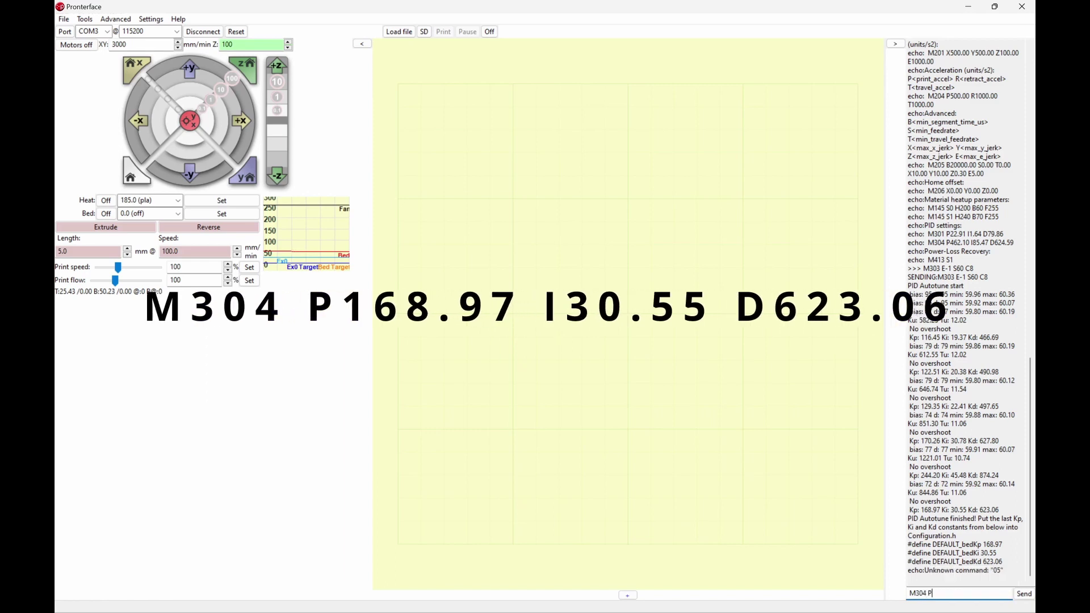
type("168.97 I30.55 D623.06")
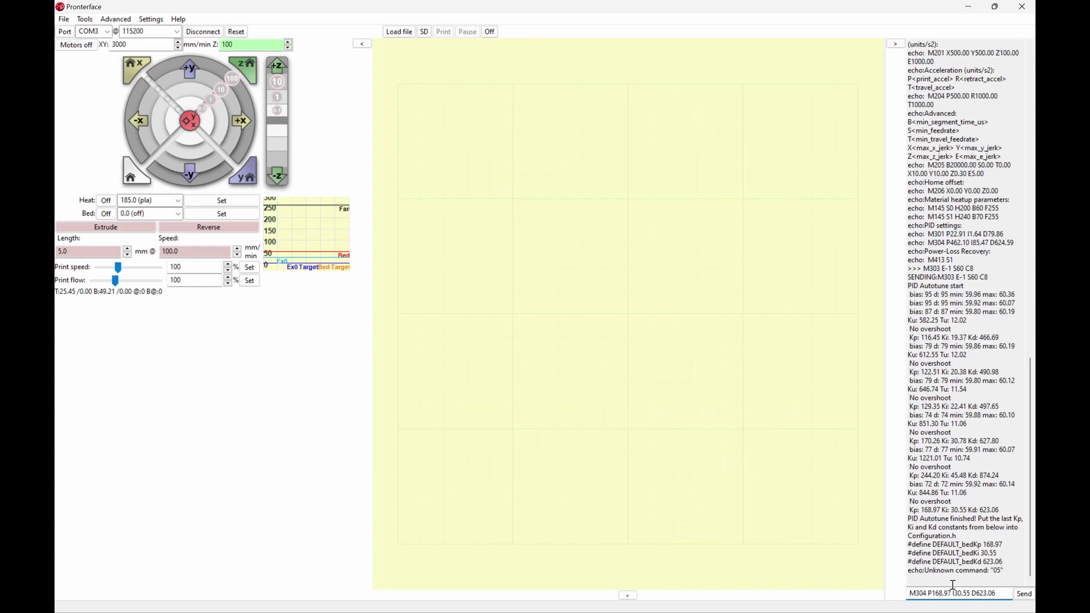
left_click(1025, 594)
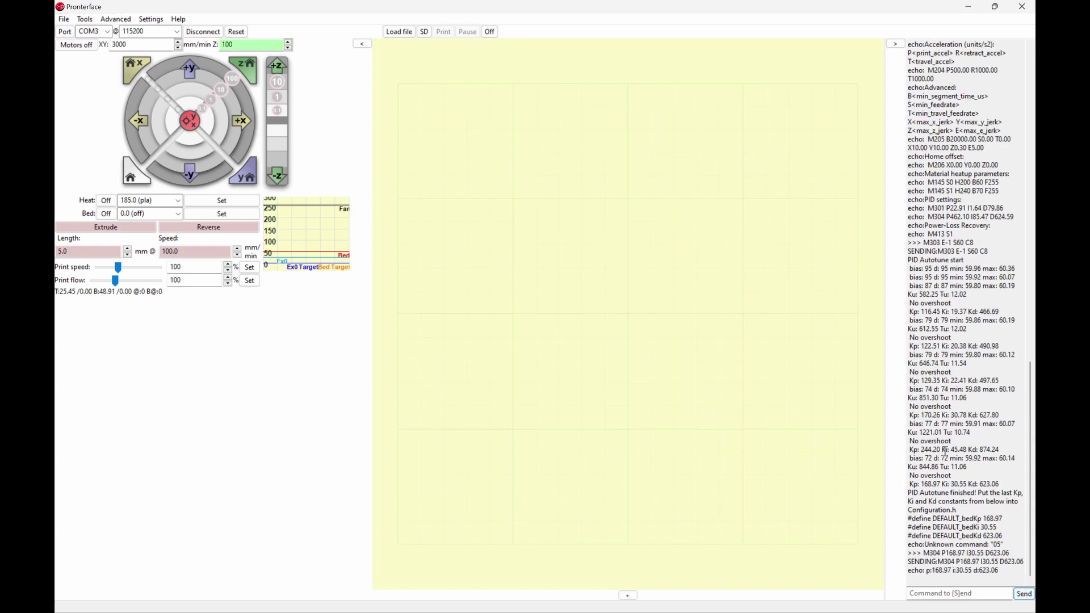
Send M500 to store the new bed PID values in EEPROM
left_click(964, 592)
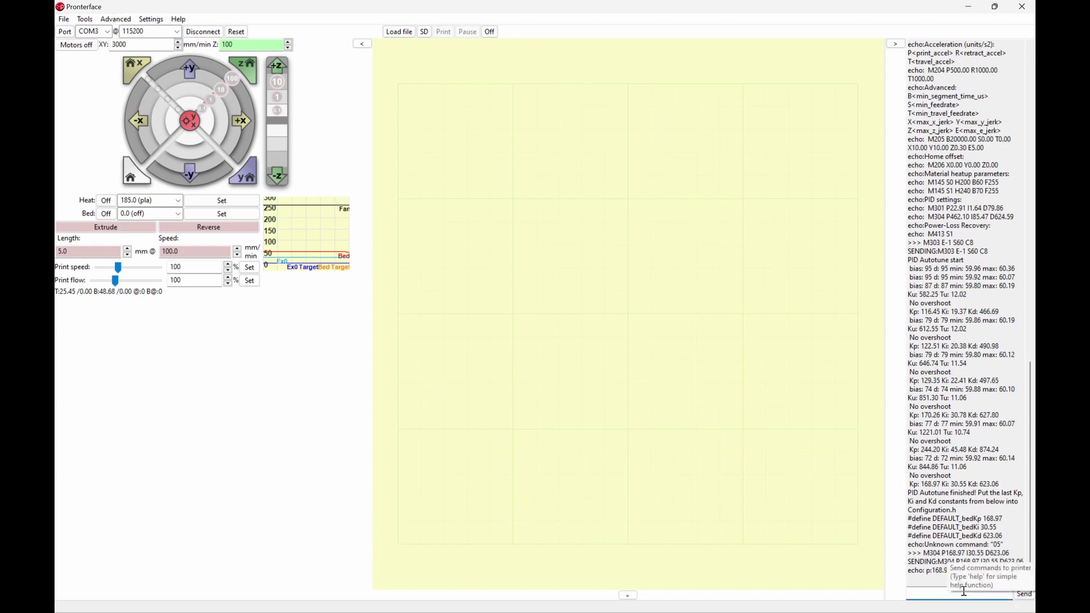
type("M500")
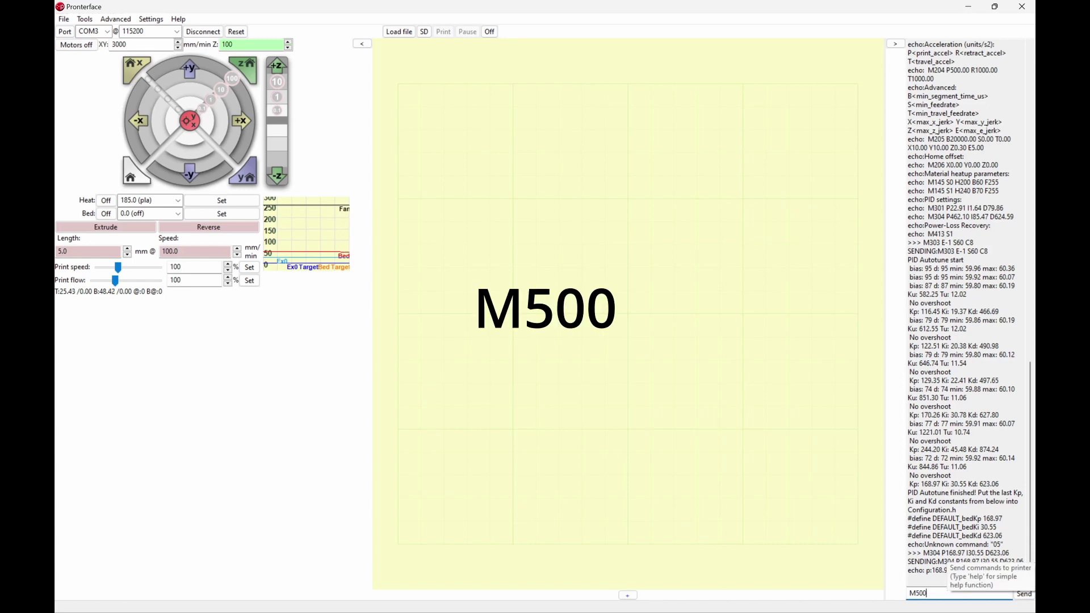
left_click(1025, 596)
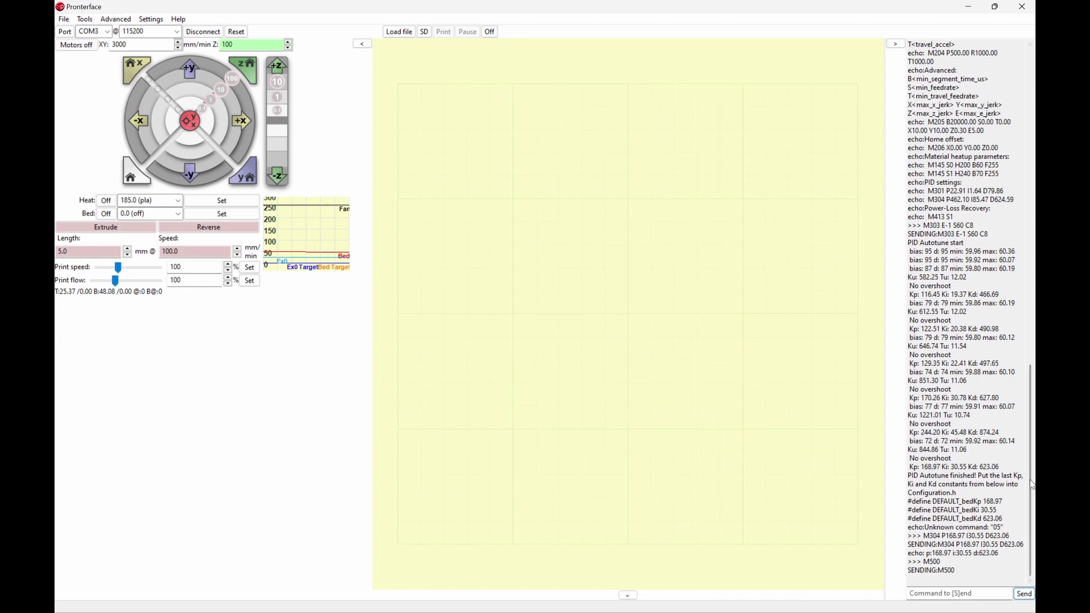
Send M503 and confirm the report lists M304 P168.97 I30.55 D623.06
left_click(988, 591)
type("M")
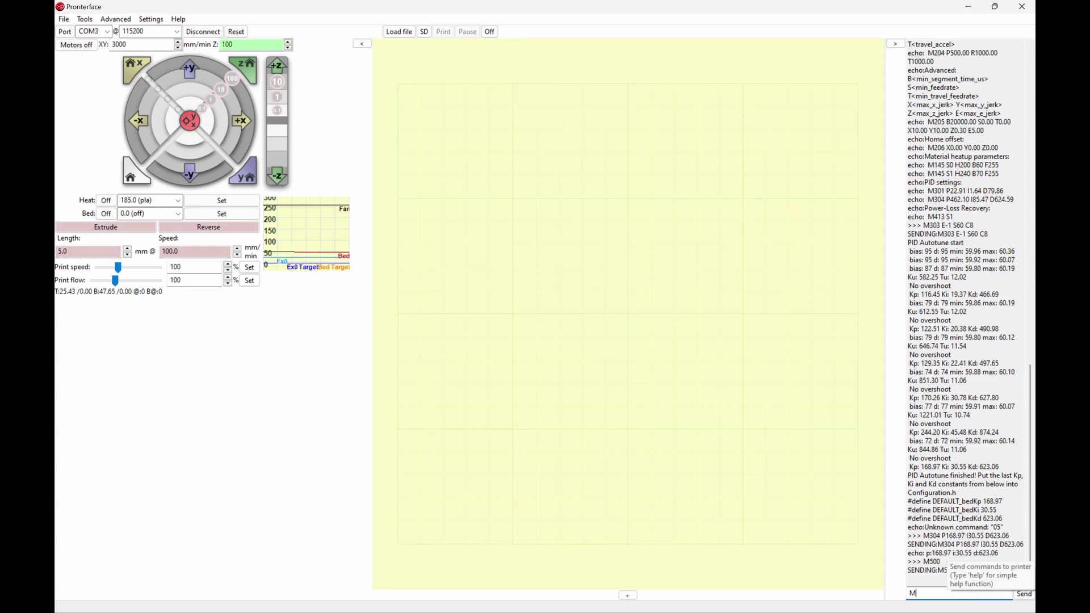
type("503")
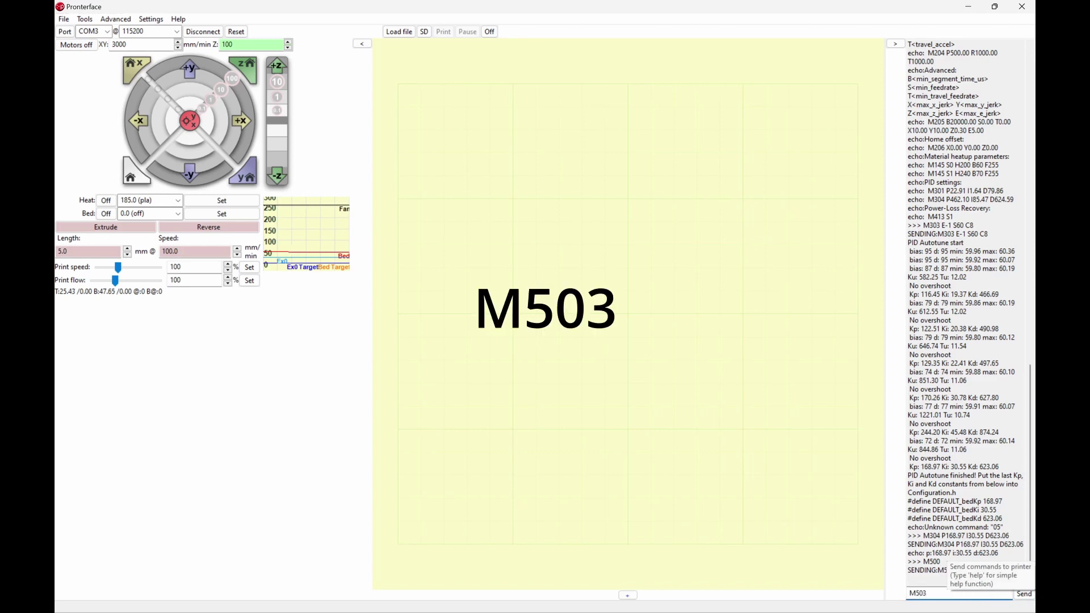
left_click(1025, 594)
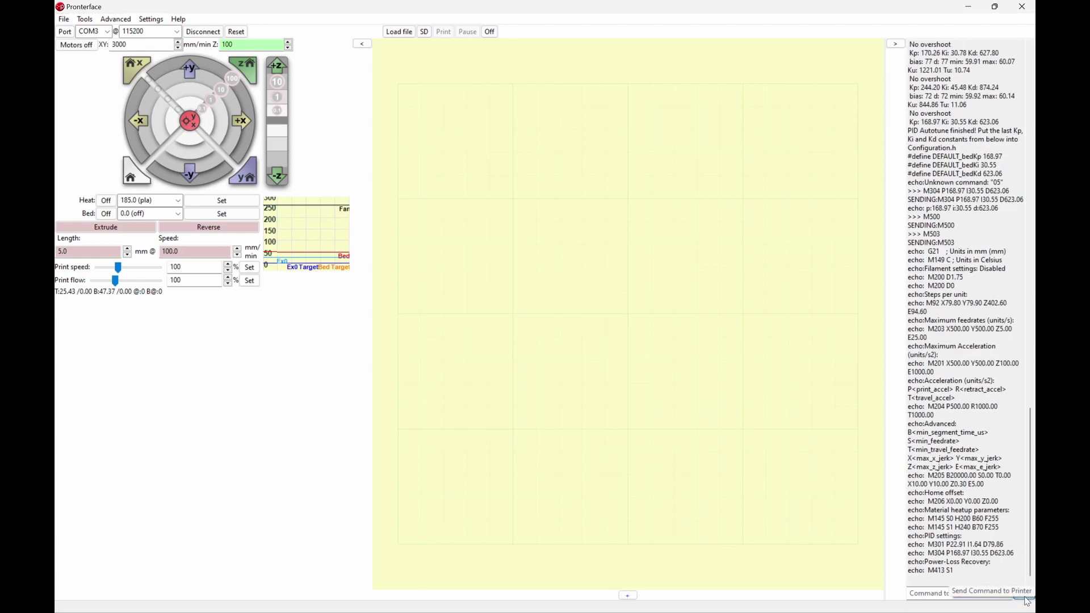